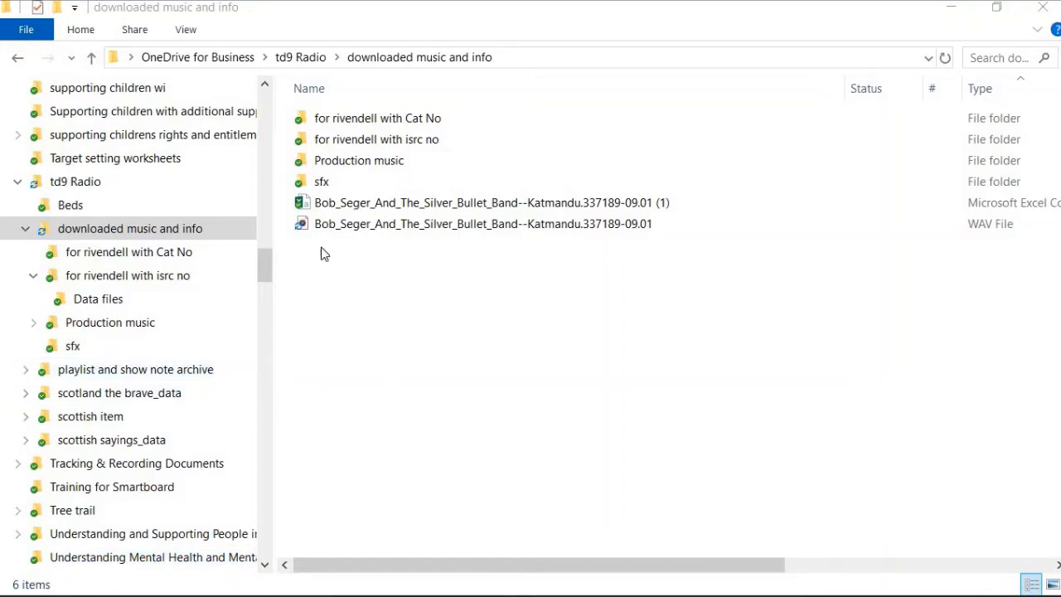
Switch to Chrome, dismiss the open dialog, and choose the For Information spreadsheet format for Bob Seger's studio Katmandu data download.
click(322, 229)
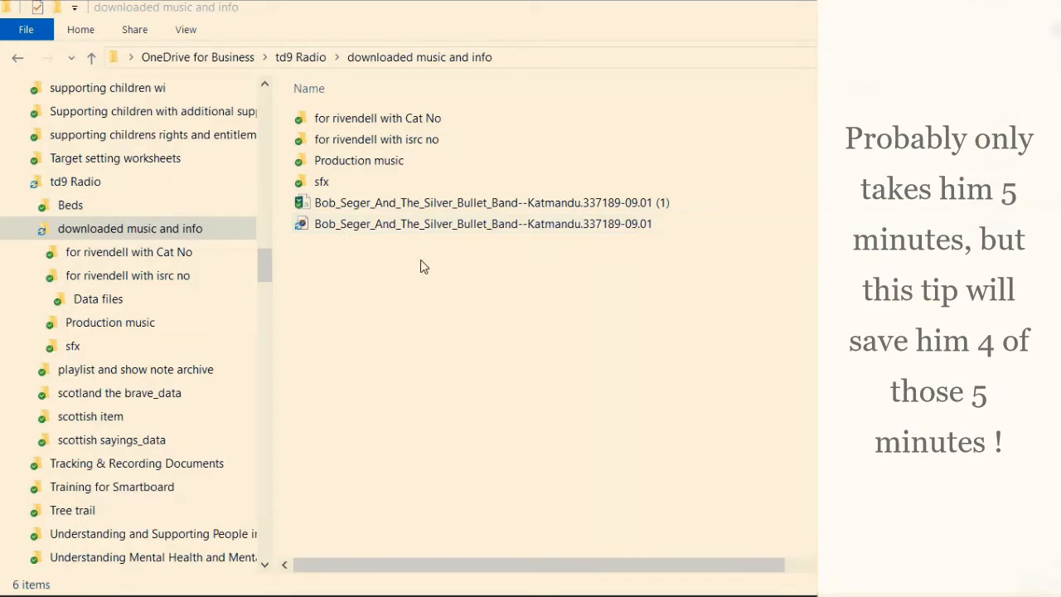
mouse_move(224, 585)
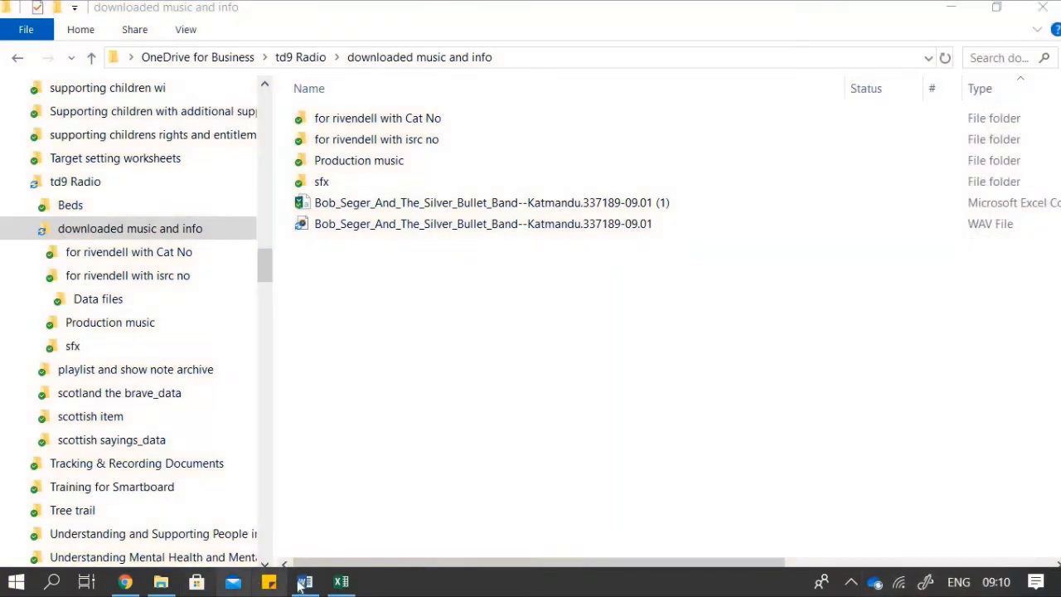
click(126, 583)
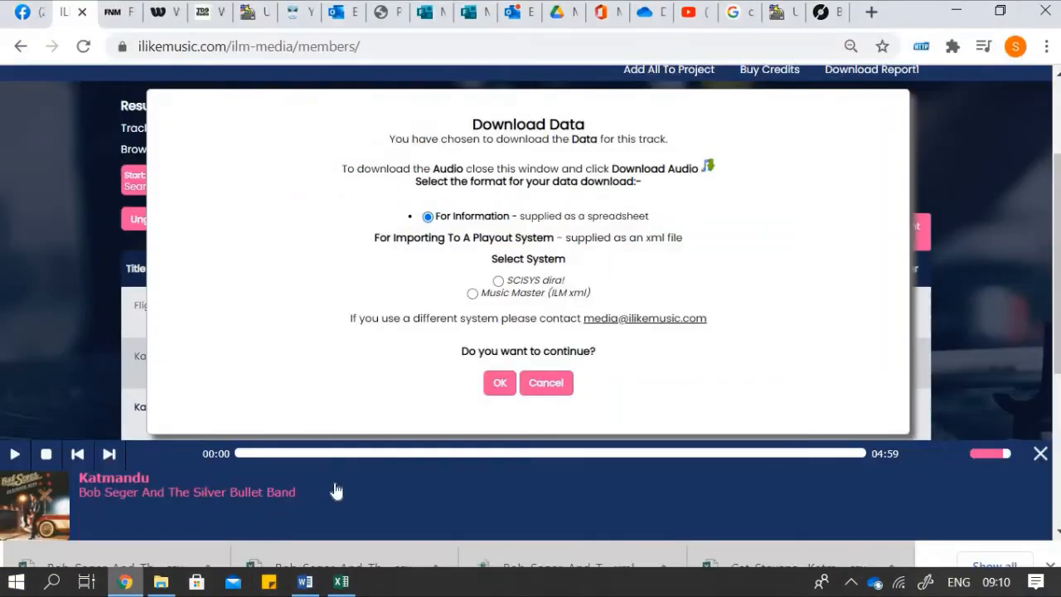
click(535, 386)
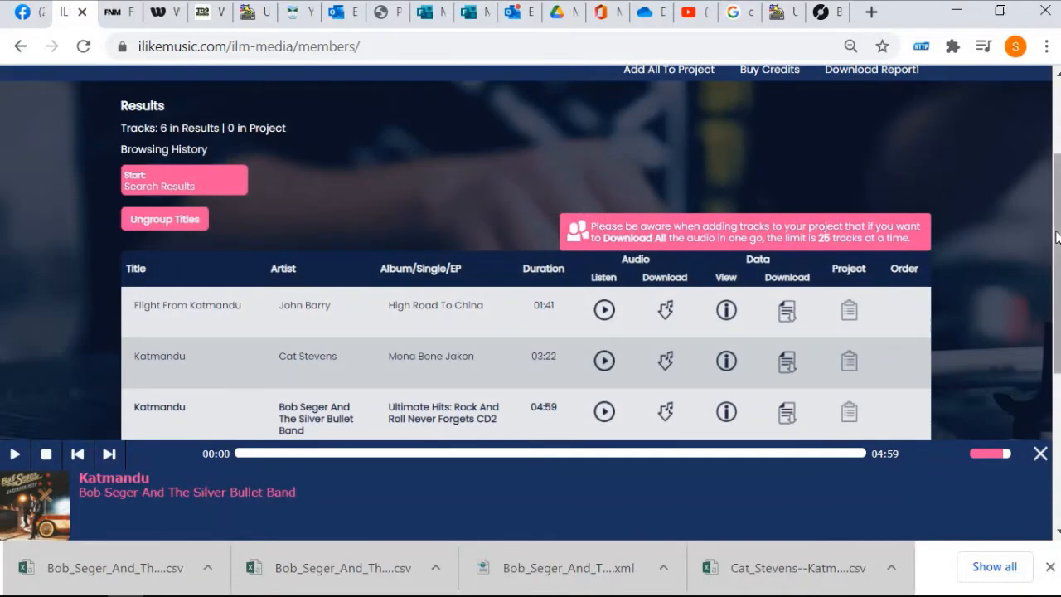
scroll(1040, 265, down, 1)
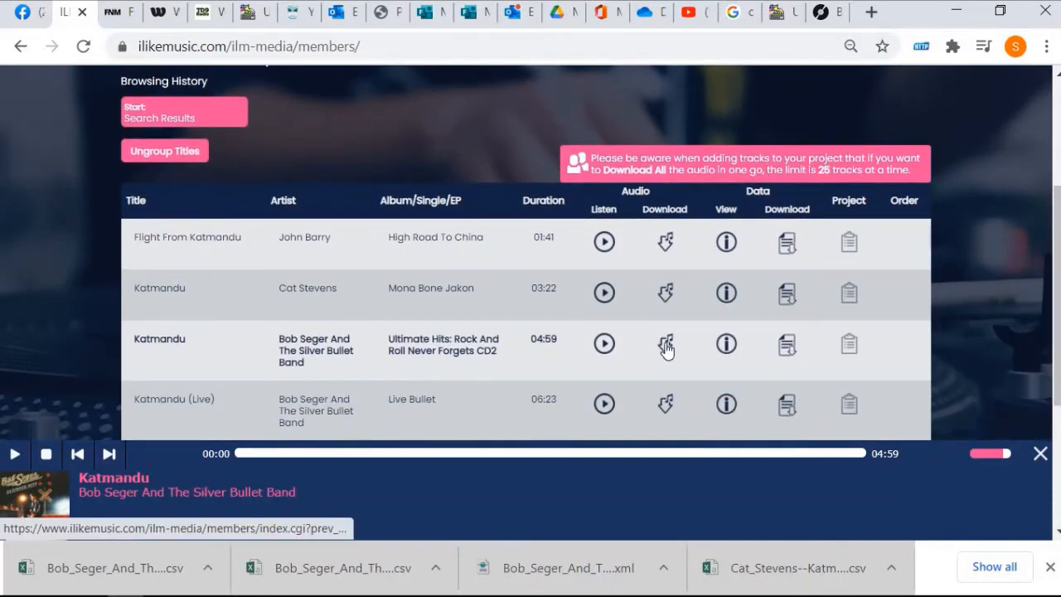
click(787, 347)
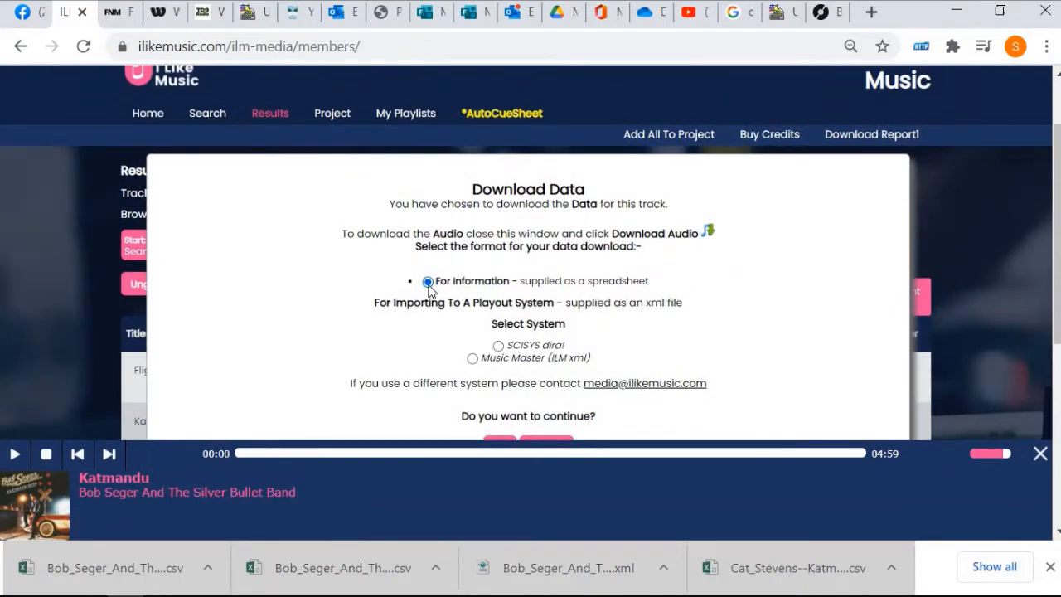
click(429, 282)
scroll(1056, 243, down, 1)
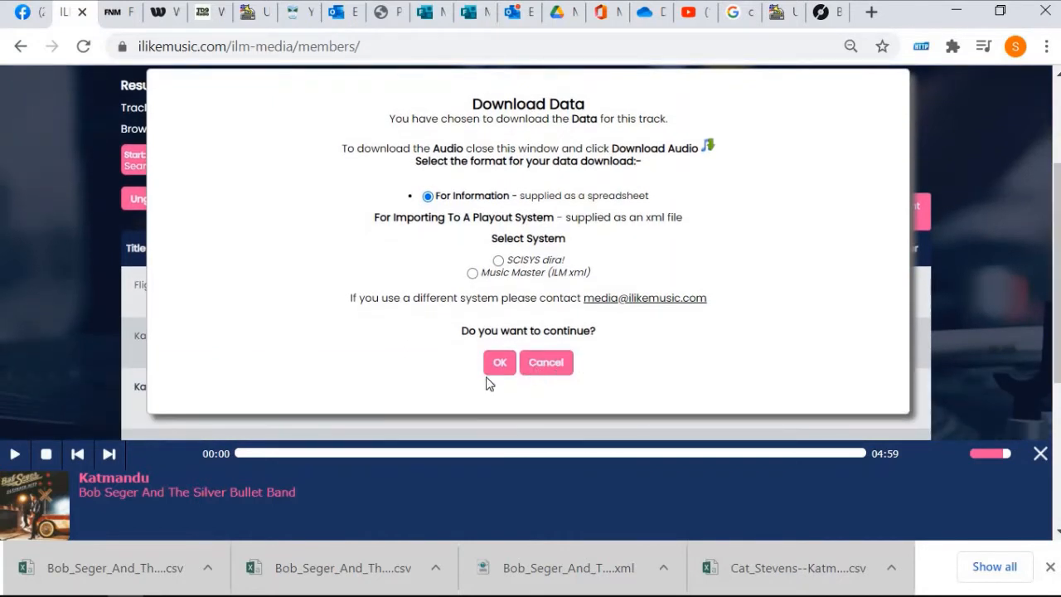
Switch to File Explorer, open the Bob_Seger_And_The_Silver_Bullet_Band--Katmandu.337189-09.01 (1) spreadsheet and select the track data in row 2.
mouse_move(399, 596)
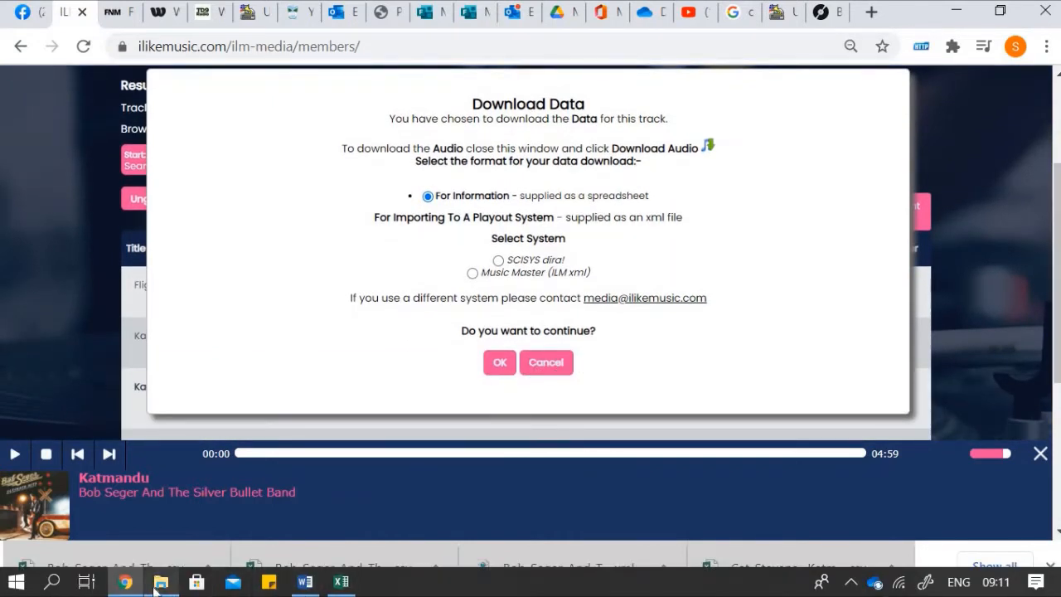
mouse_move(157, 587)
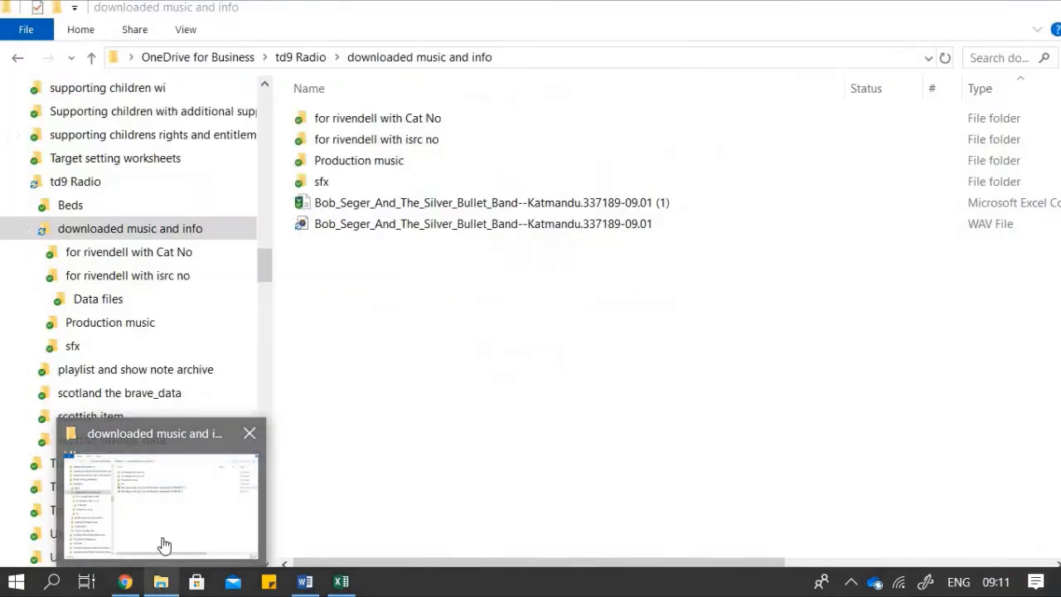
click(163, 544)
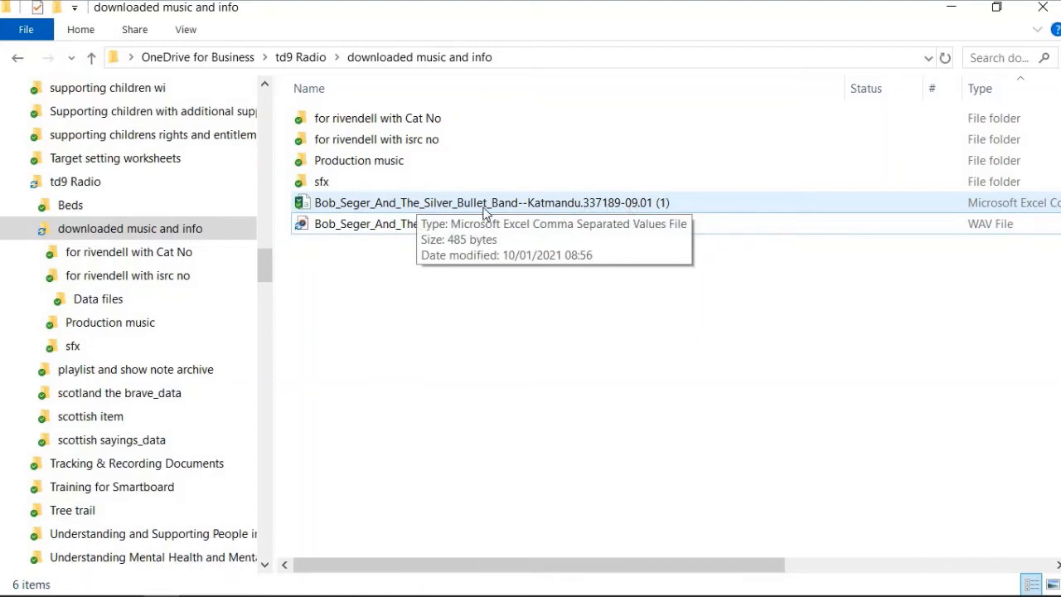
double_click(399, 203)
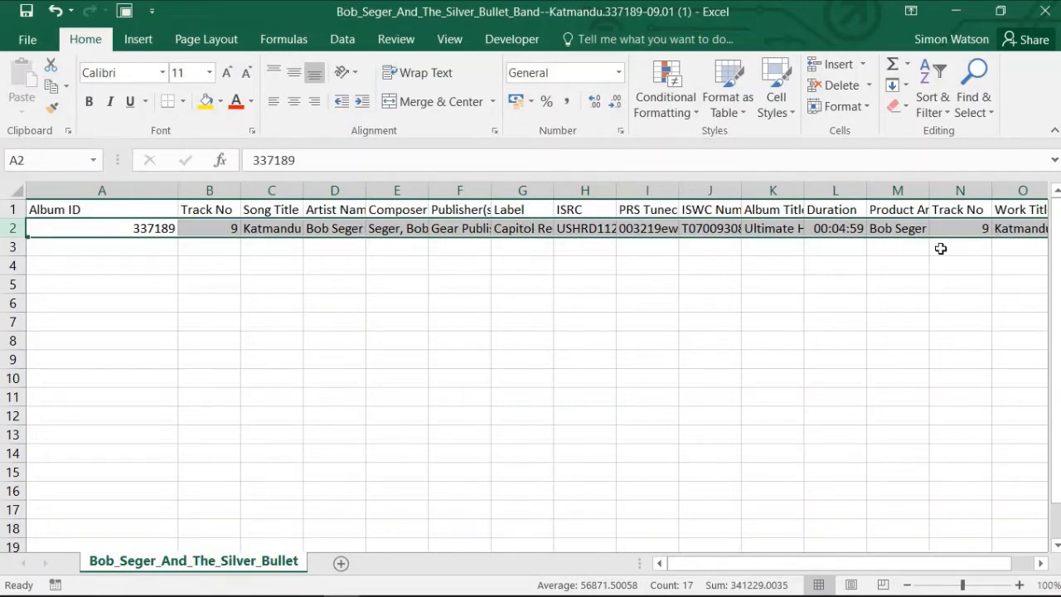
click(111, 287)
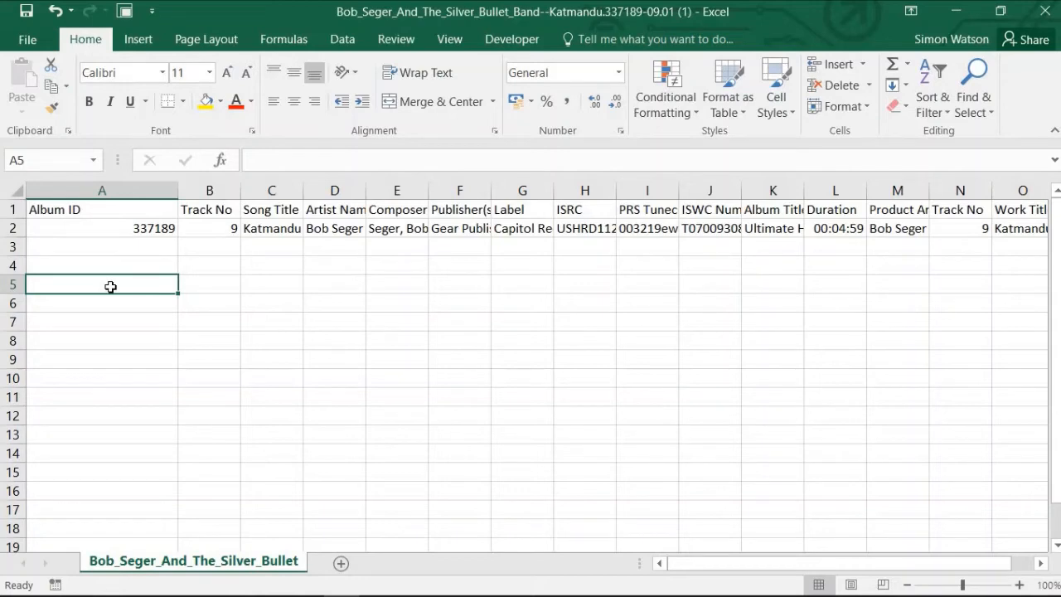
click(10, 228)
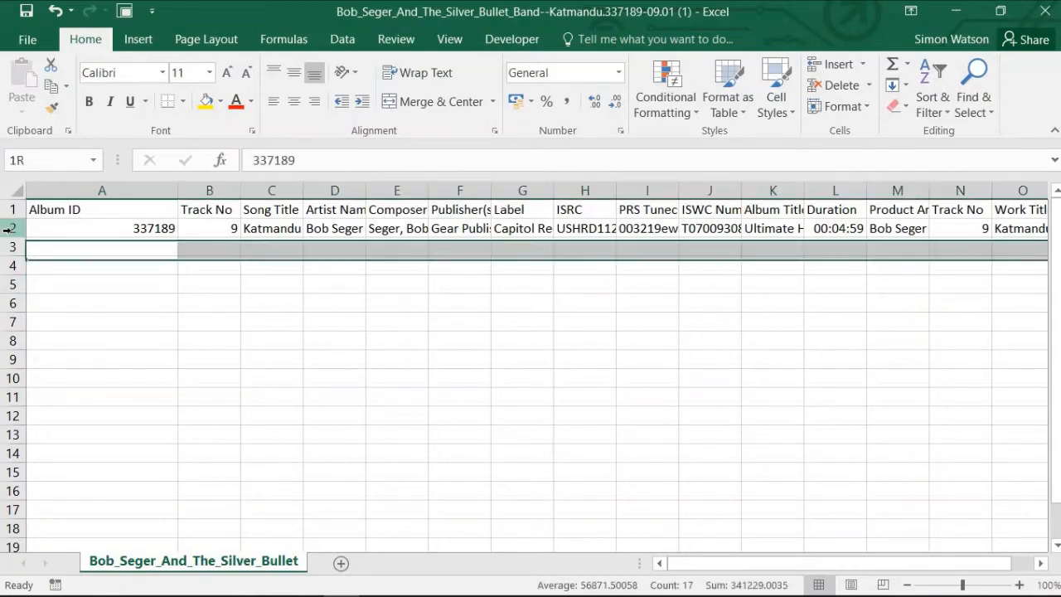
click(16, 321)
key(ctrl+q)
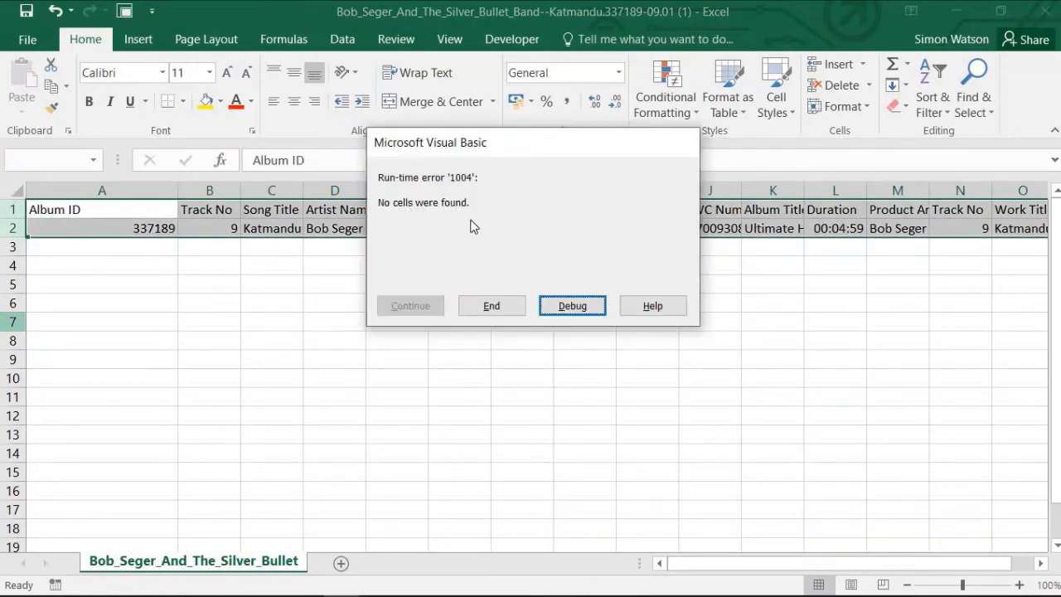
click(485, 308)
click(280, 358)
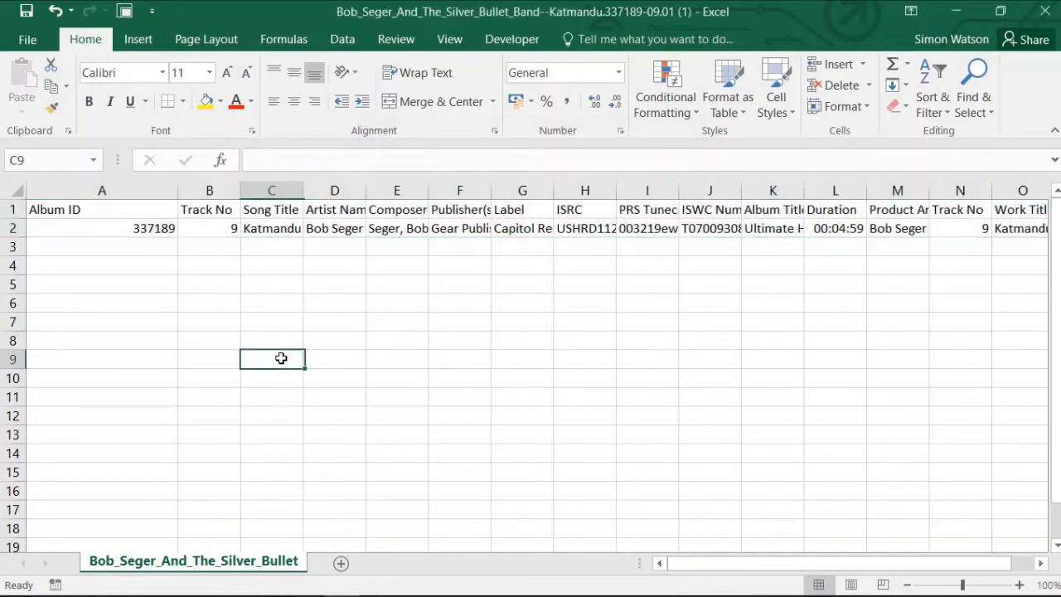
Run the macro that adds the "Rivndell filename" label in A5 and the uppercase filename formula built from row 2 in B5.
click(111, 306)
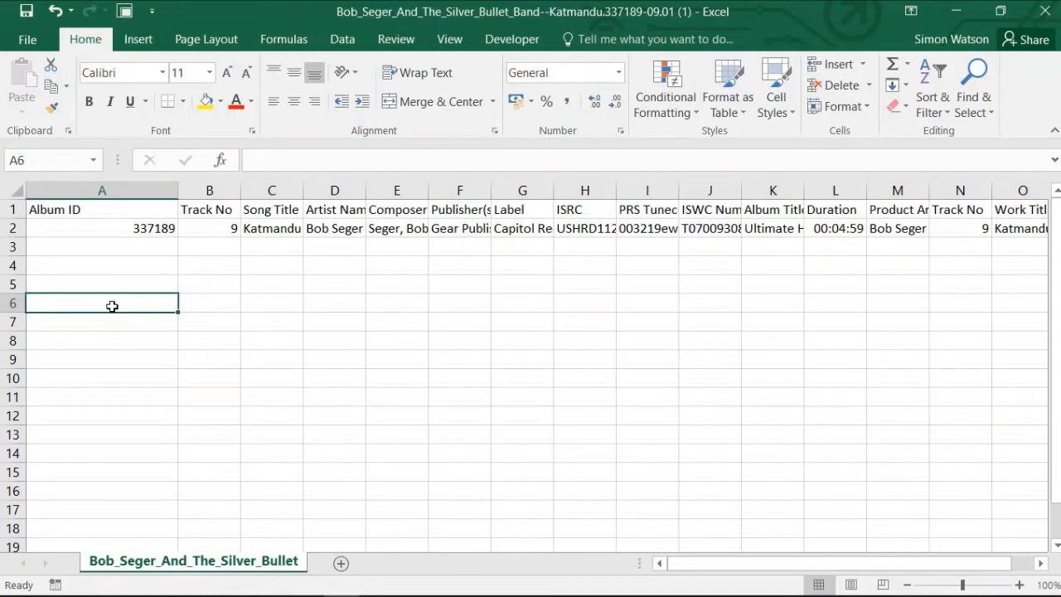
key(ctrl+r)
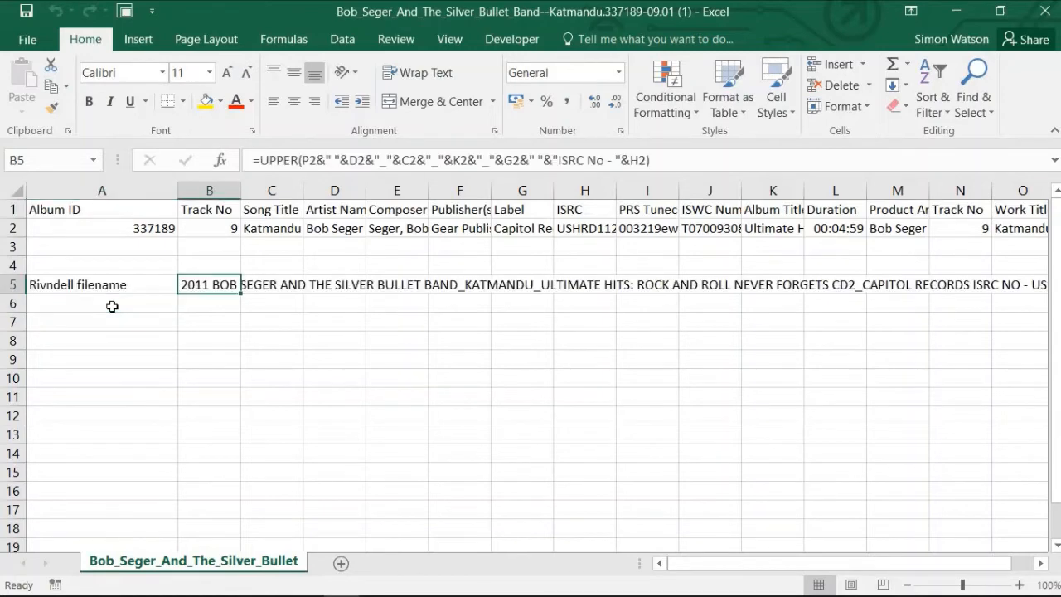
click(431, 354)
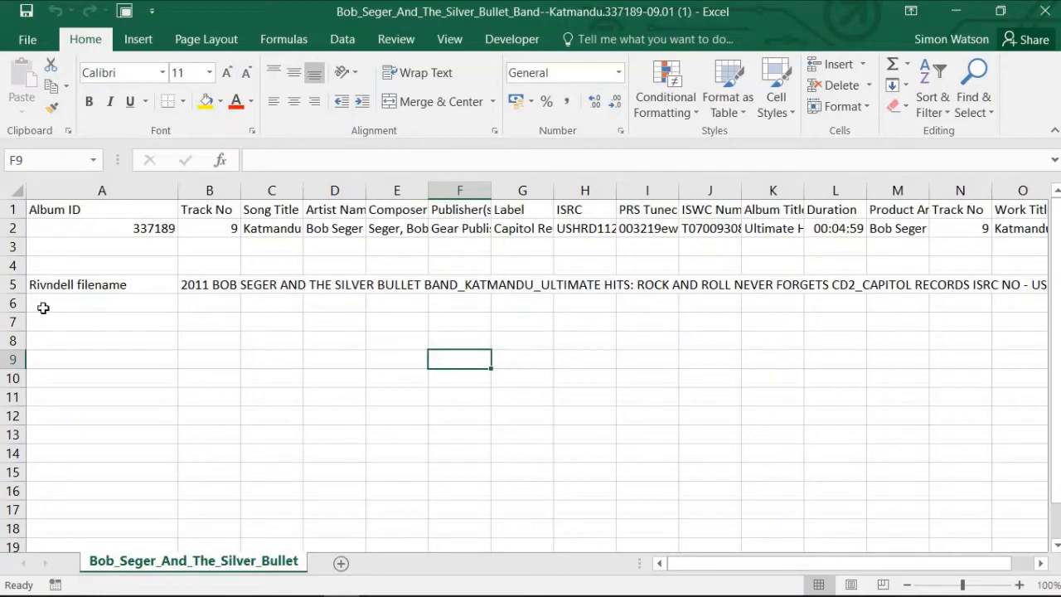
click(10, 228)
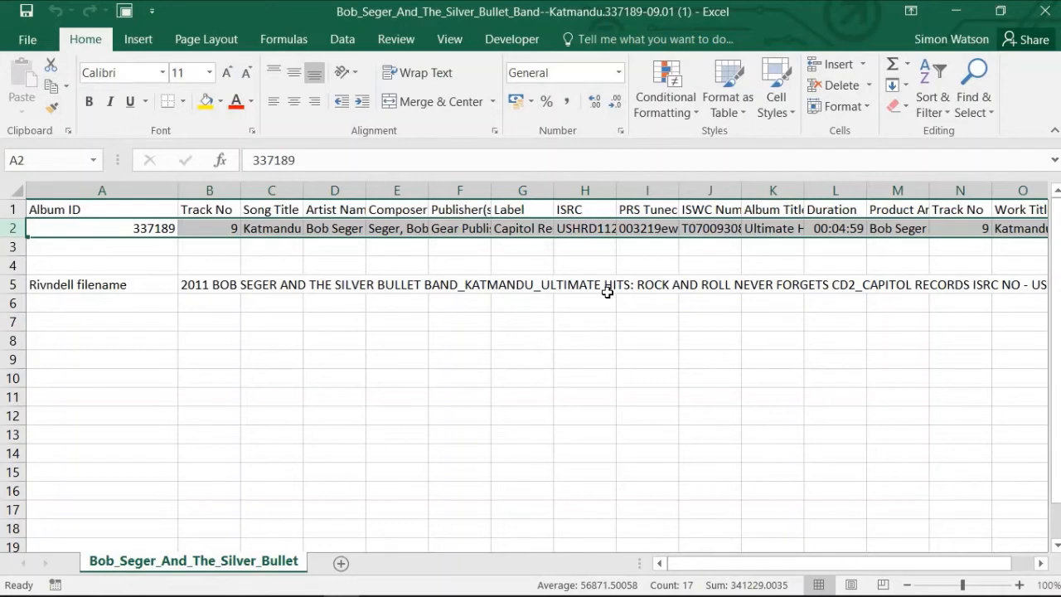
click(214, 398)
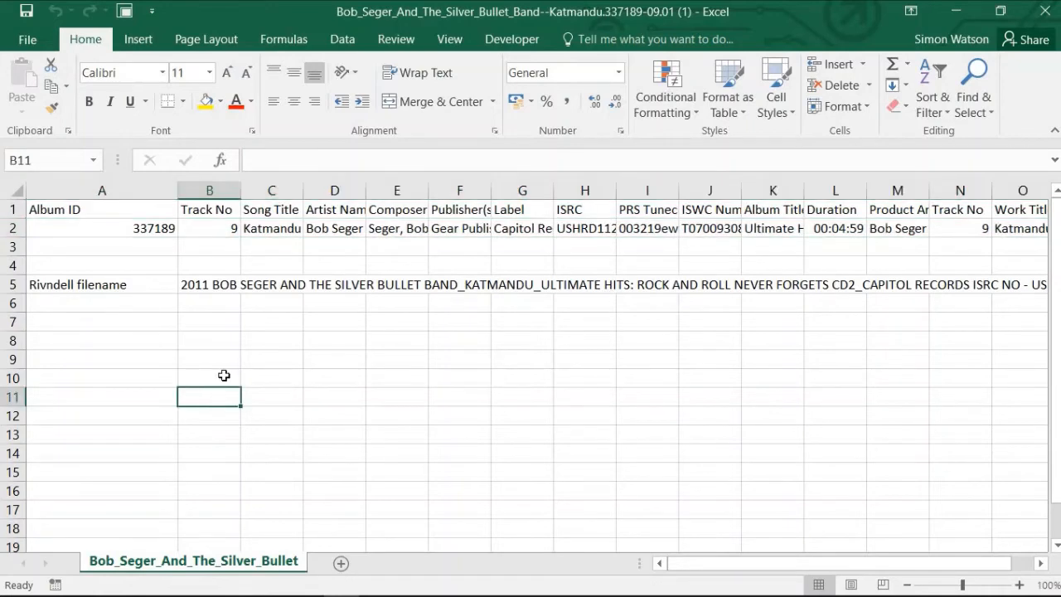
Copy the generated filename from B5 and use it in File Explorer to rename the Bob Seger Katmandu WAV file.
click(213, 285)
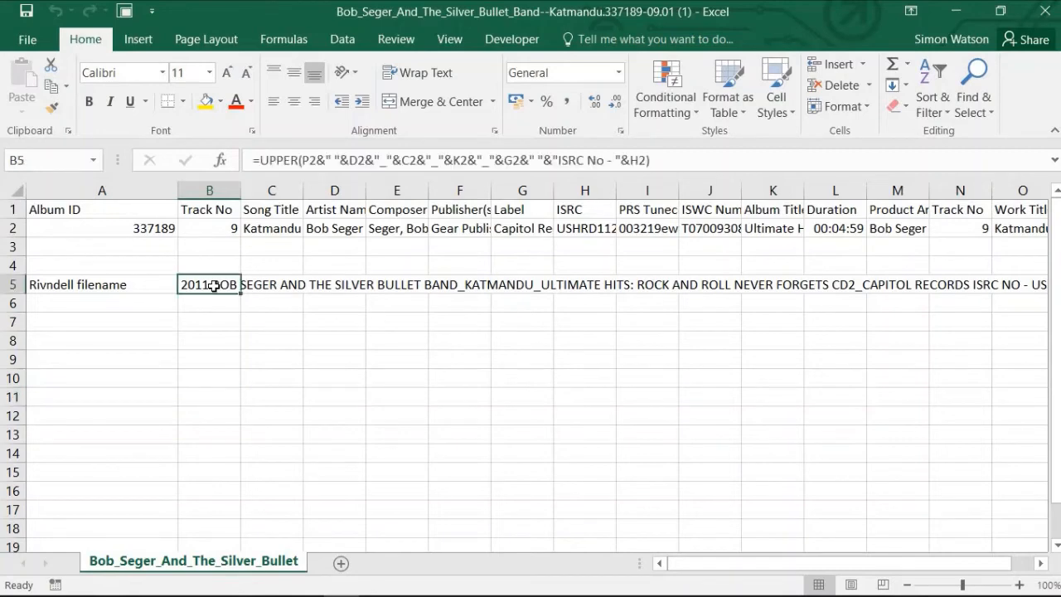
key(ctrl+c)
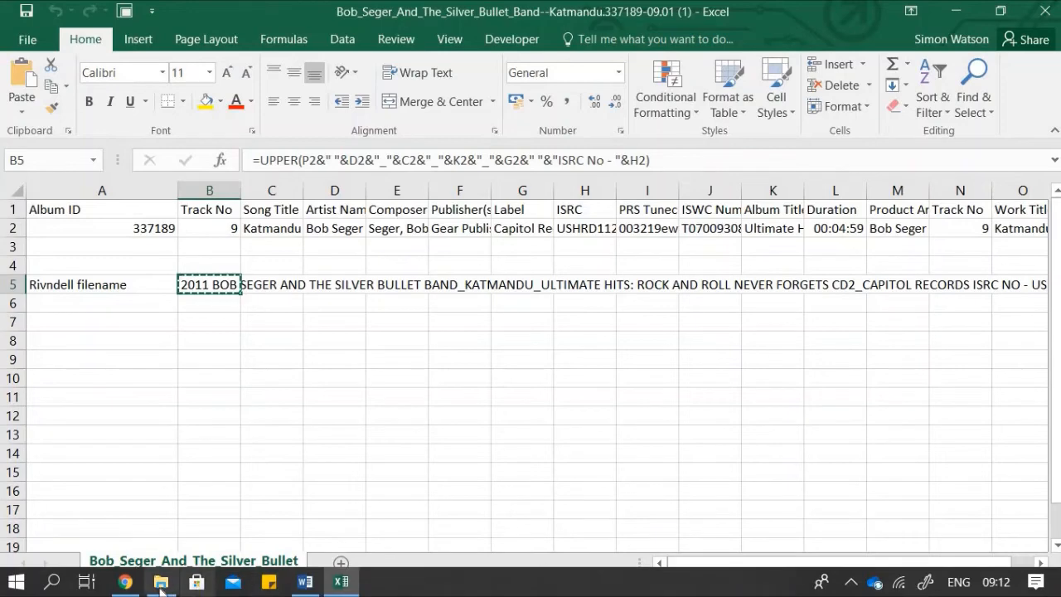
click(161, 581)
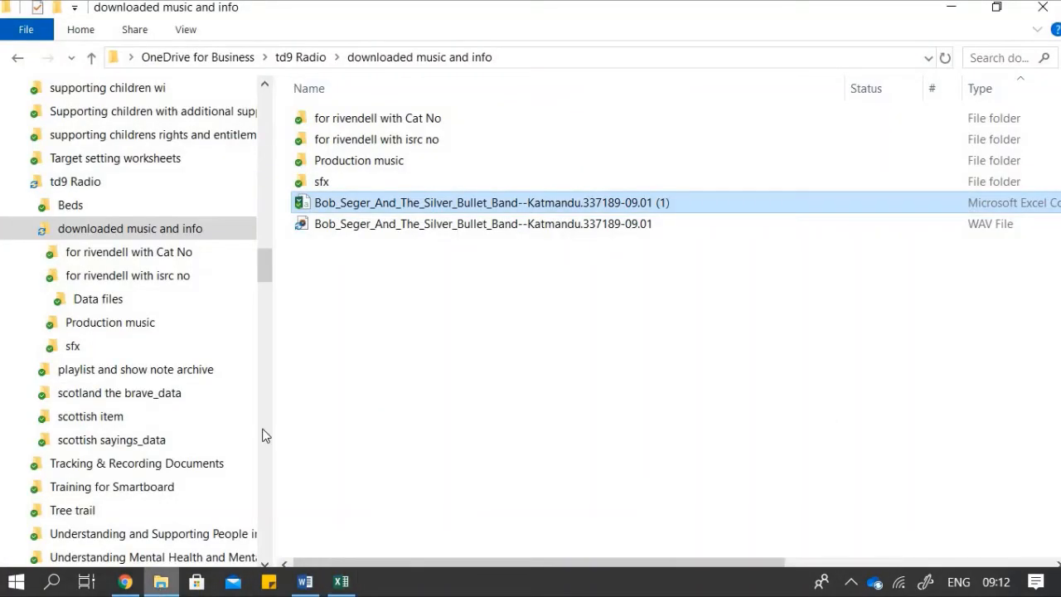
click(433, 226)
right_click(432, 224)
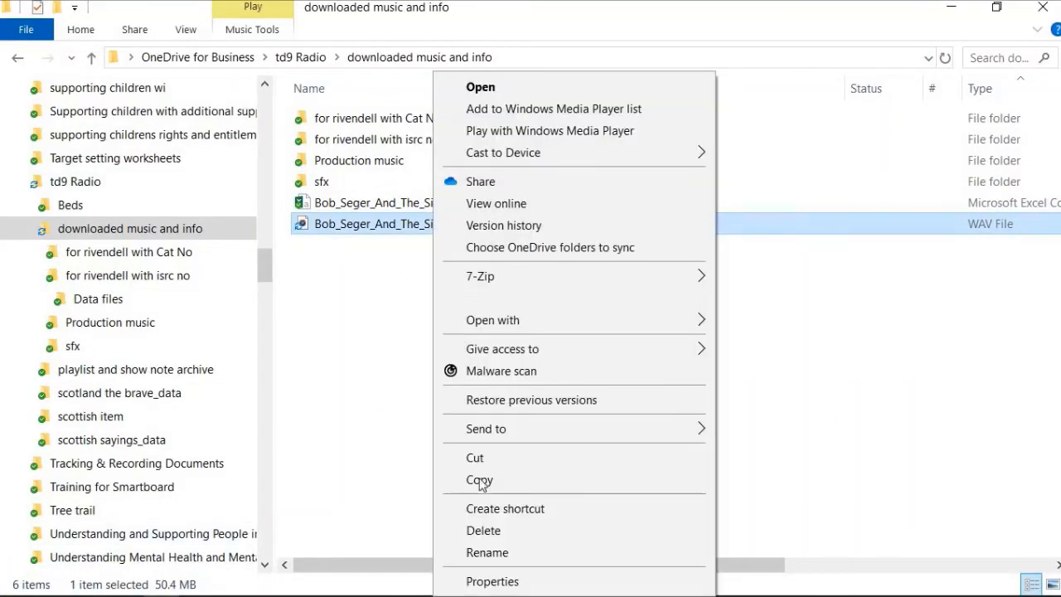
click(485, 556)
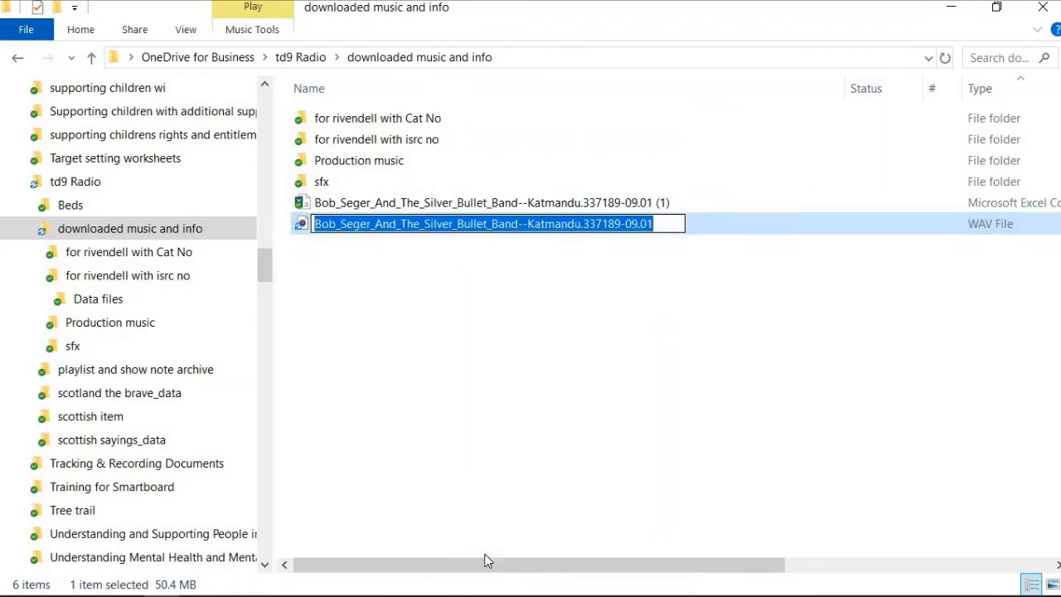
key(ctrl+v)
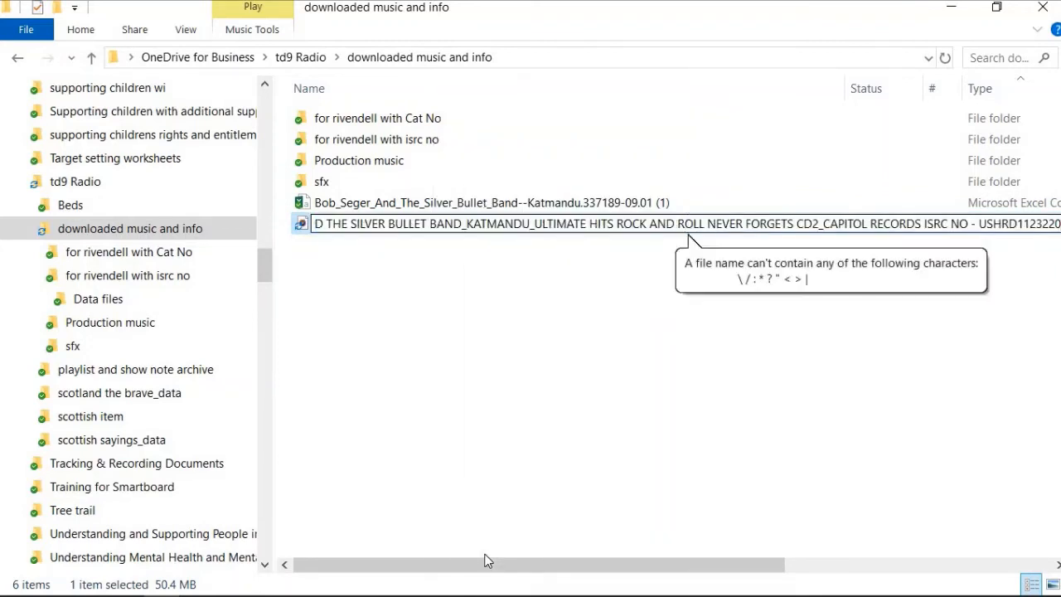
click(481, 553)
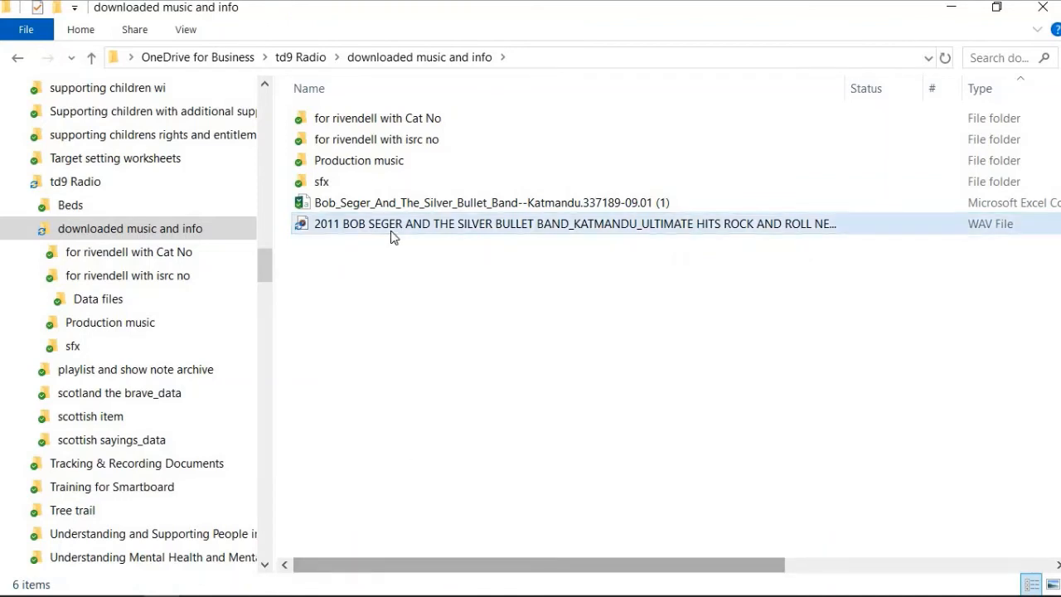
Widen the Name column and examine the full name of the renamed WAV file.
mouse_move(422, 235)
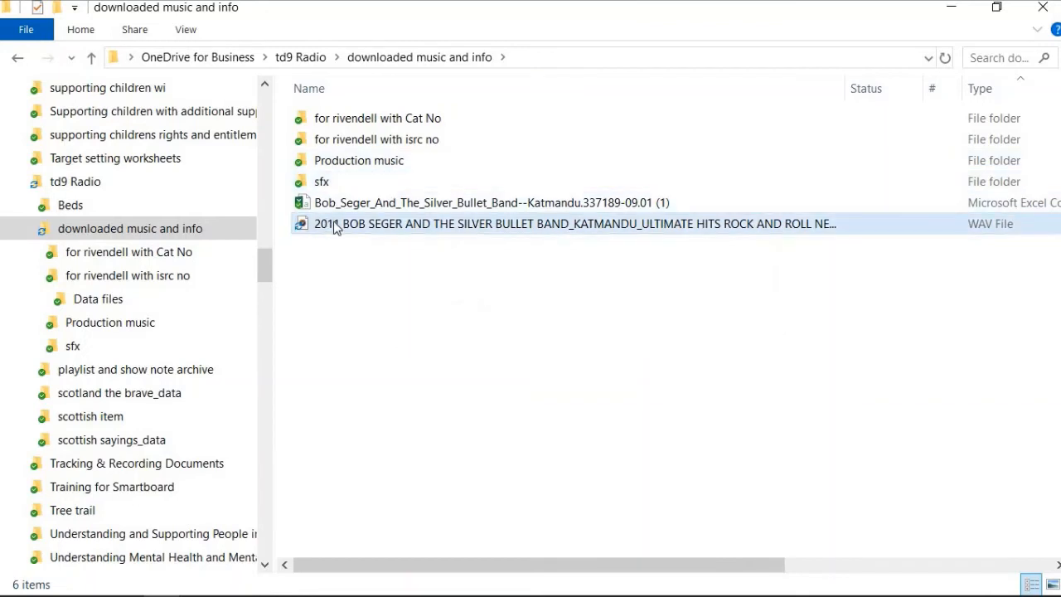
mouse_move(335, 227)
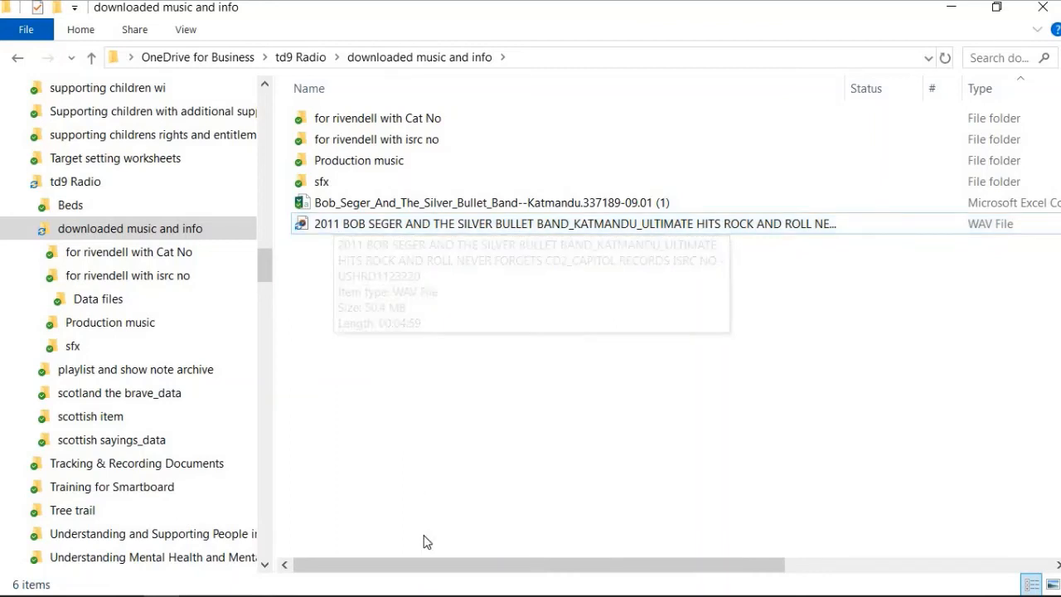
drag(425, 569, 453, 574)
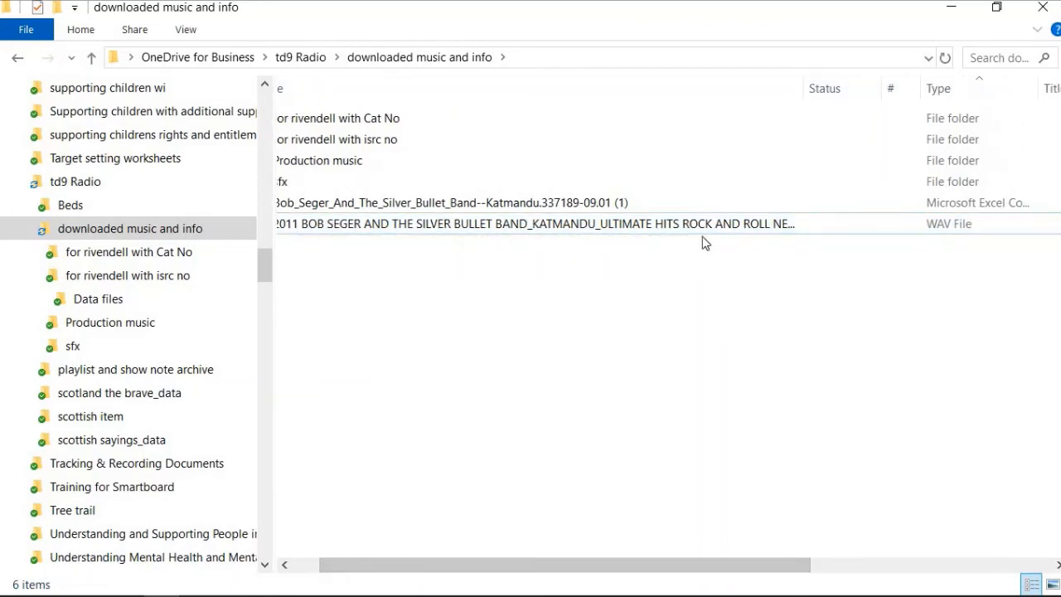
click(724, 224)
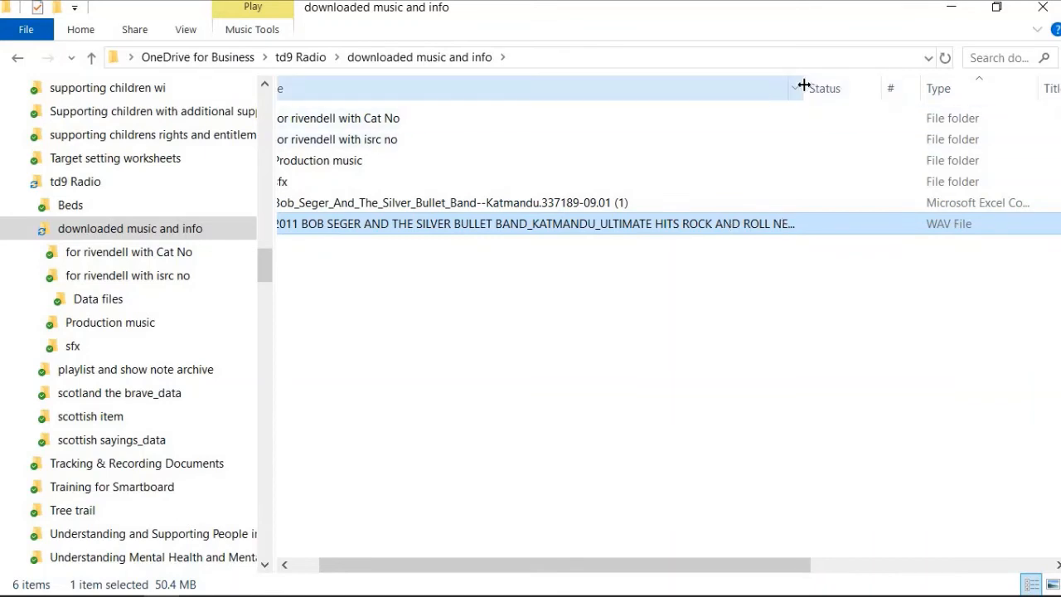
drag(889, 88, 1021, 94)
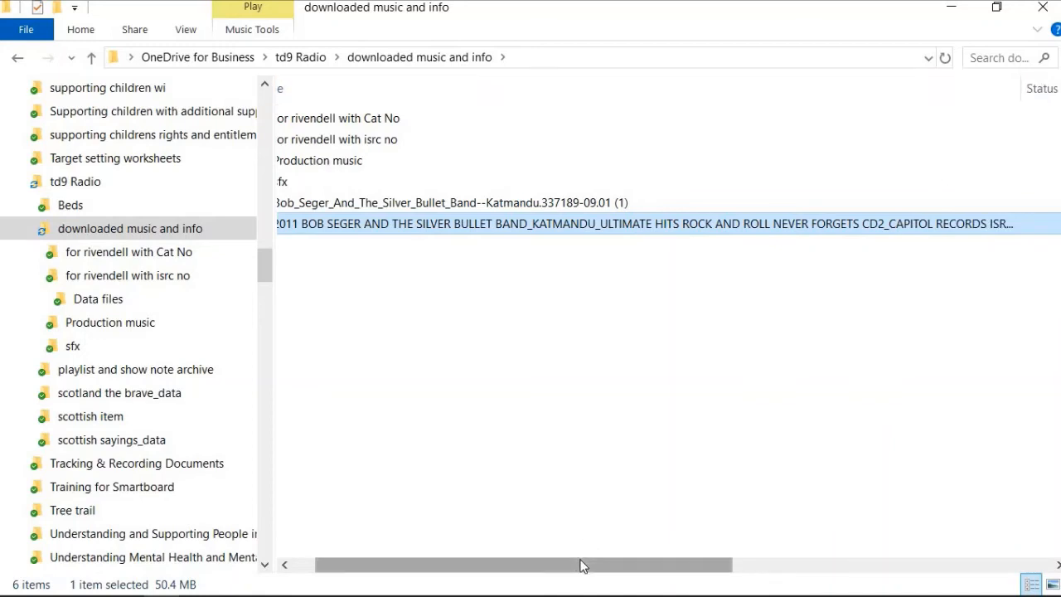
drag(581, 563, 551, 568)
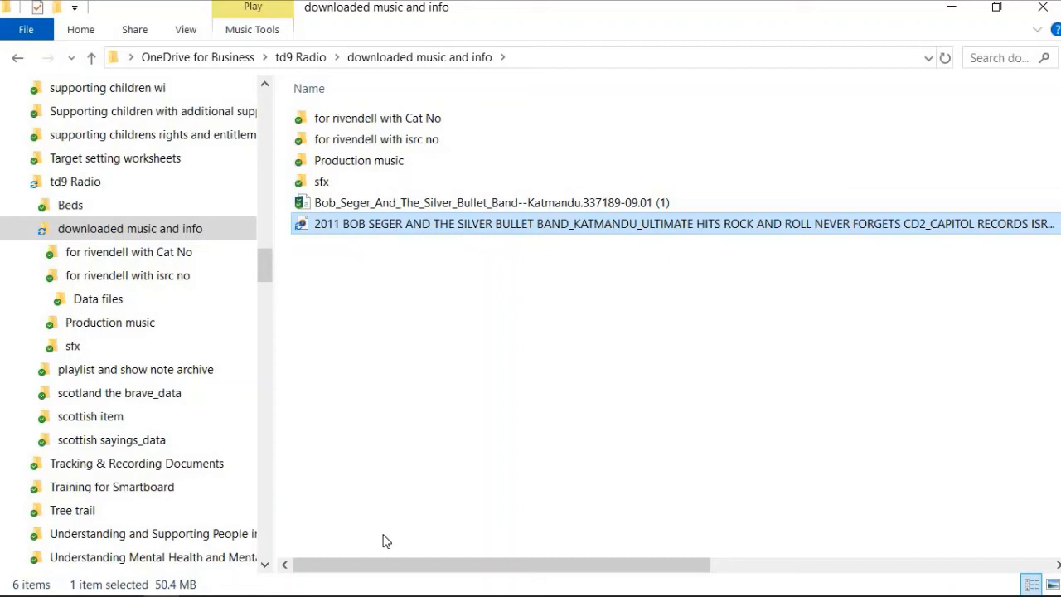
Switch to Chrome, cancel the Download Data dialog, and open the second downloaded Bob Seger CSV to review its track data in row 2.
mouse_move(356, 590)
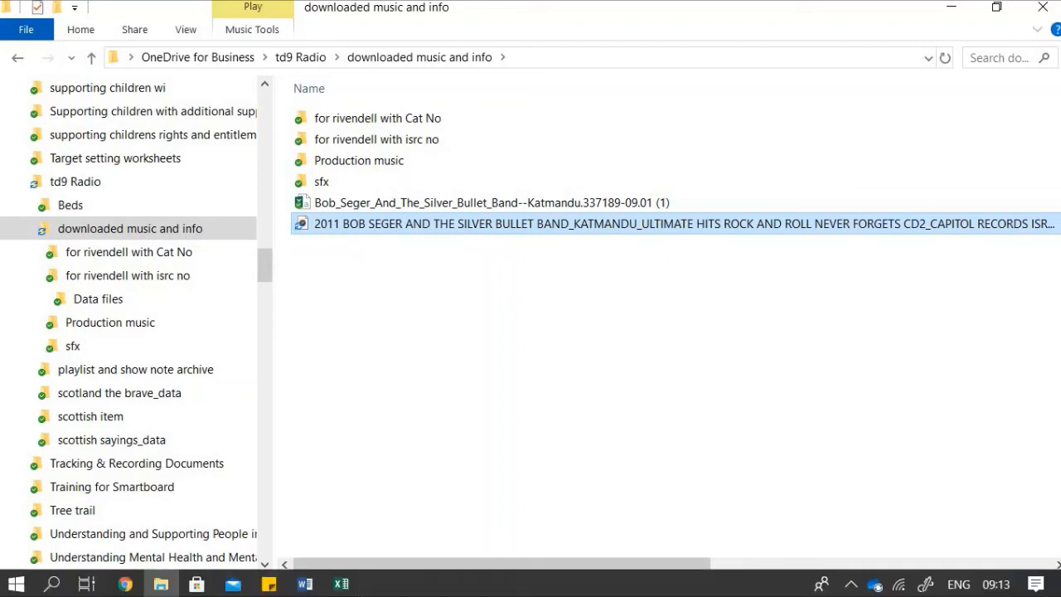
click(135, 583)
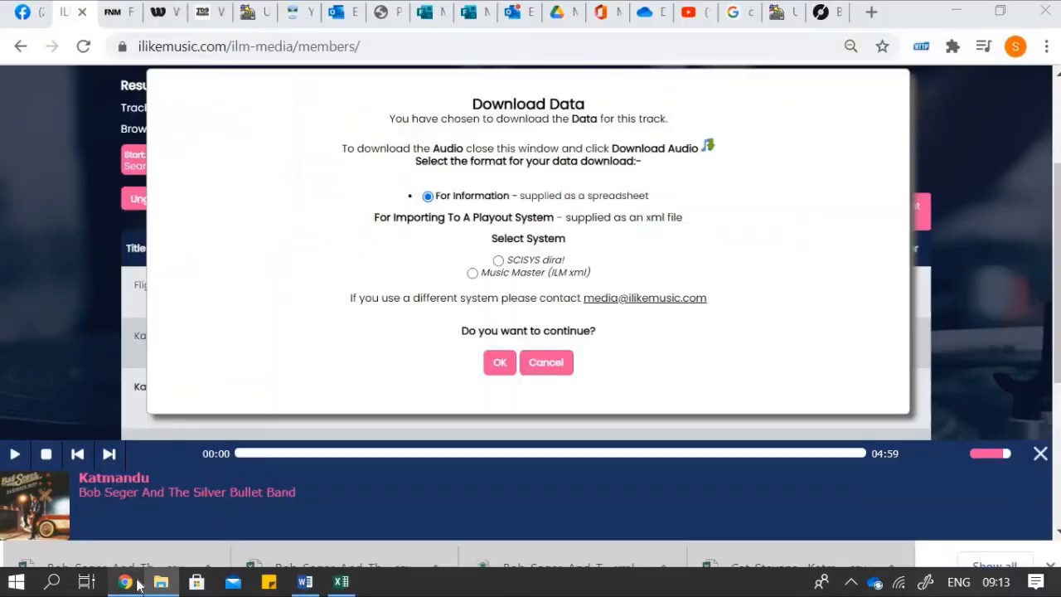
click(557, 364)
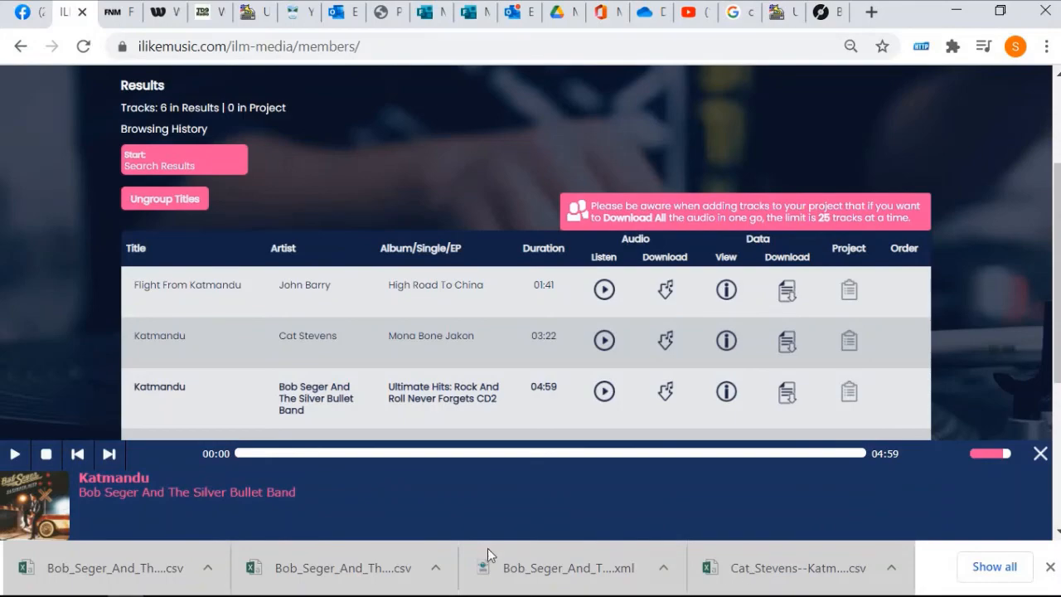
click(346, 570)
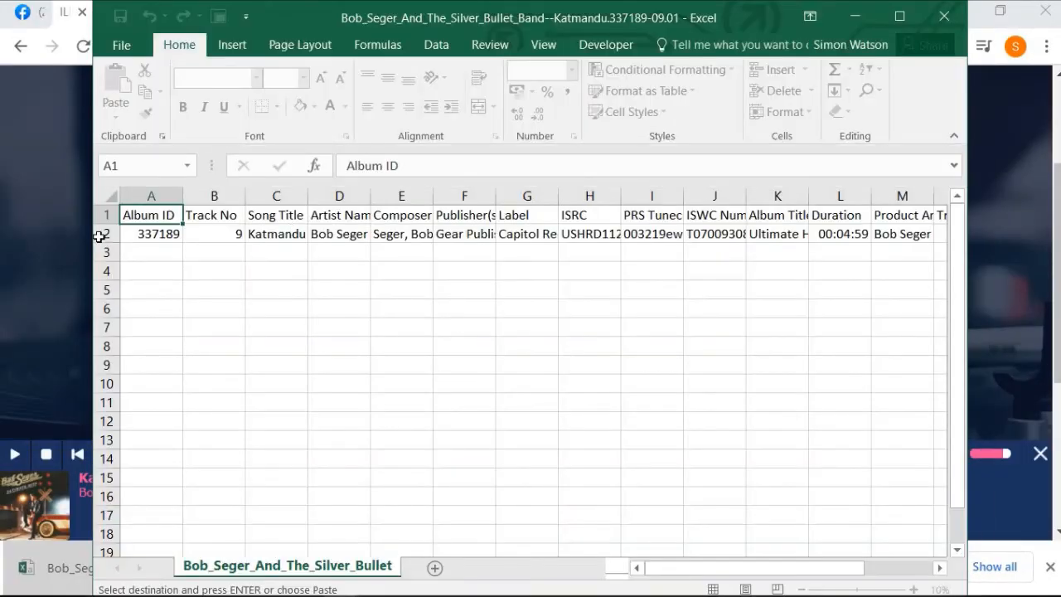
click(100, 236)
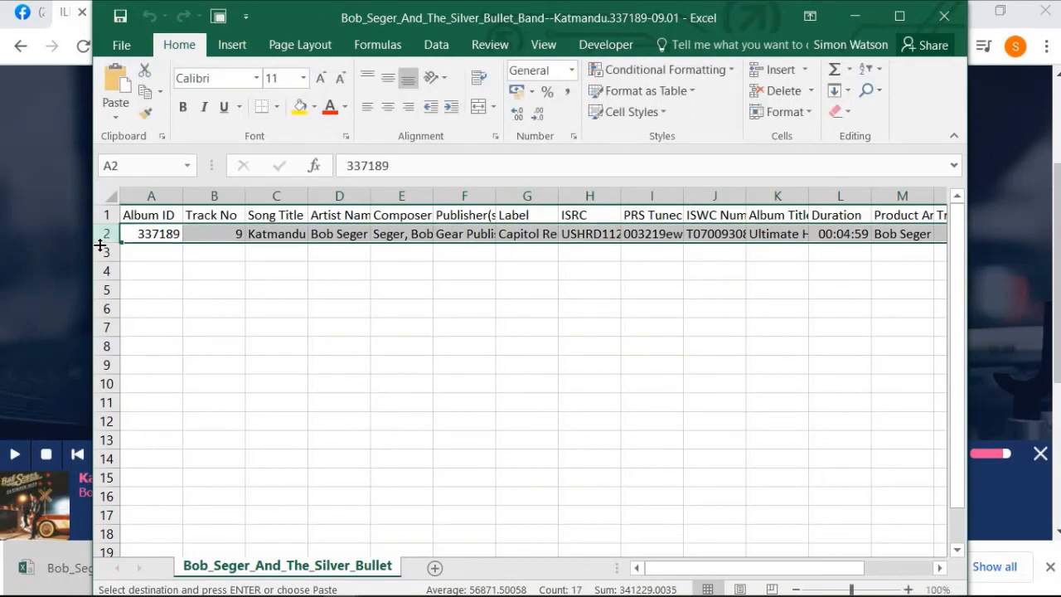
click(170, 324)
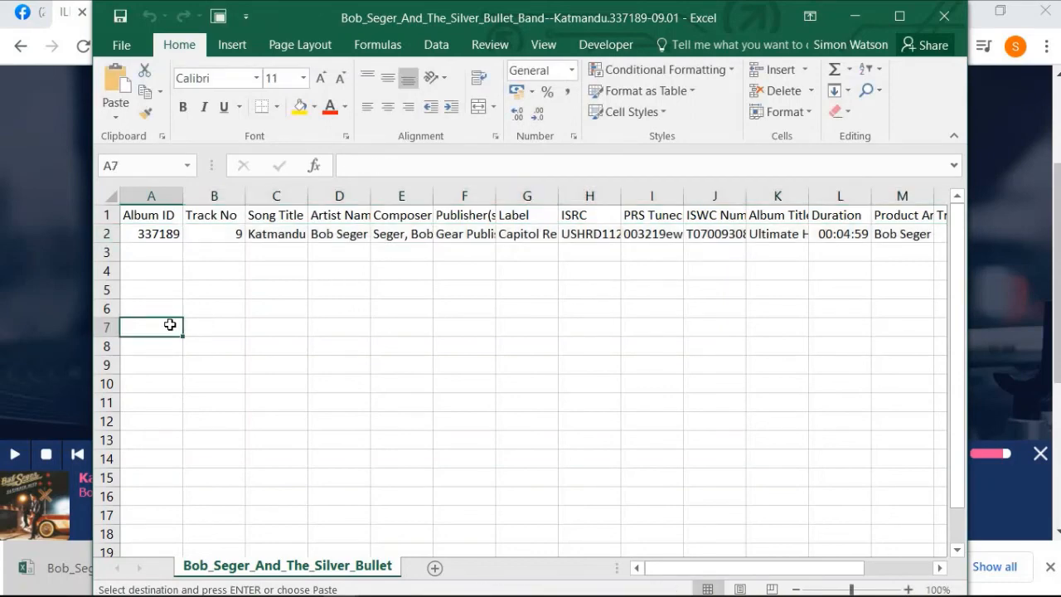